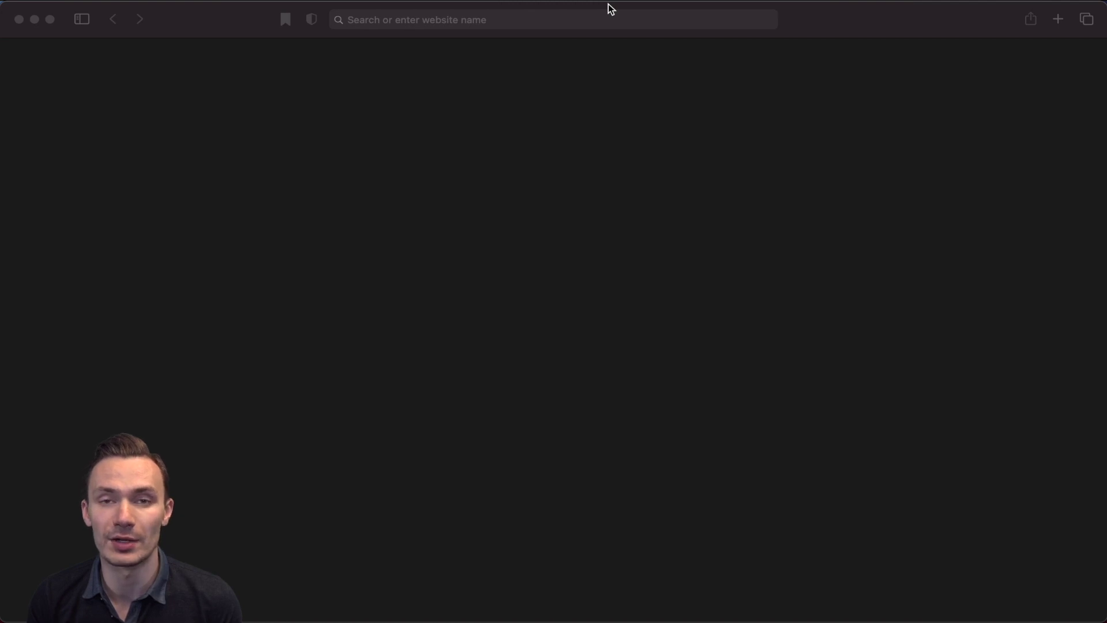
{"action": "left_click", "coordinate": [544, 19]}
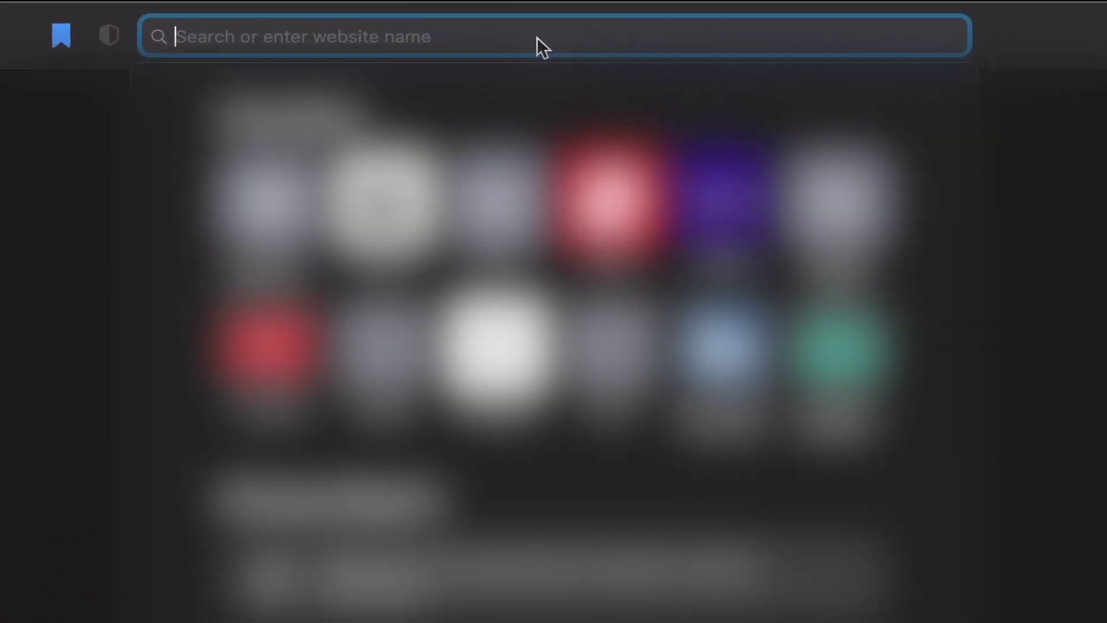
{"action": "type", "text": "http"}
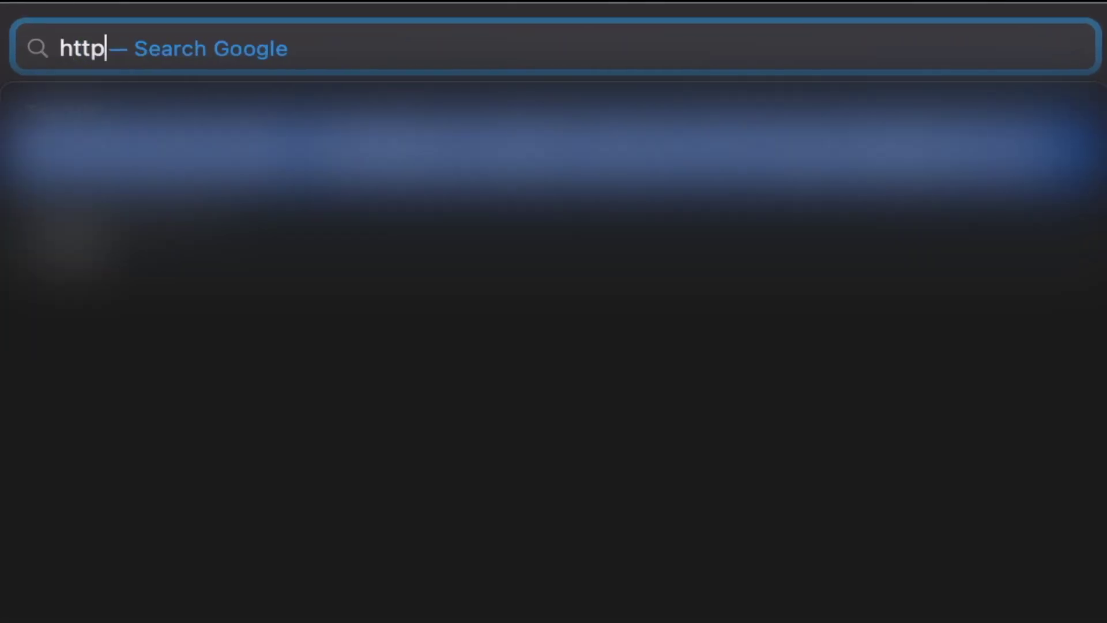
{"action": "type", "text": "://192."}
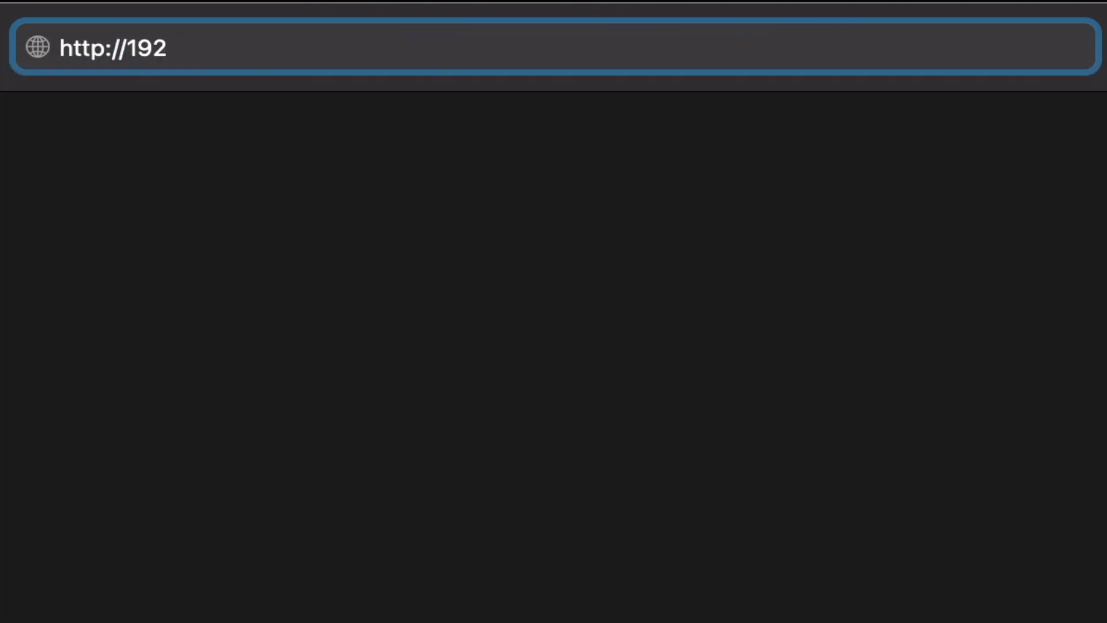
{"action": "type", "text": "168.1."}
{"action": "type", "text": "1"}
{"action": "key", "text": "Return"}
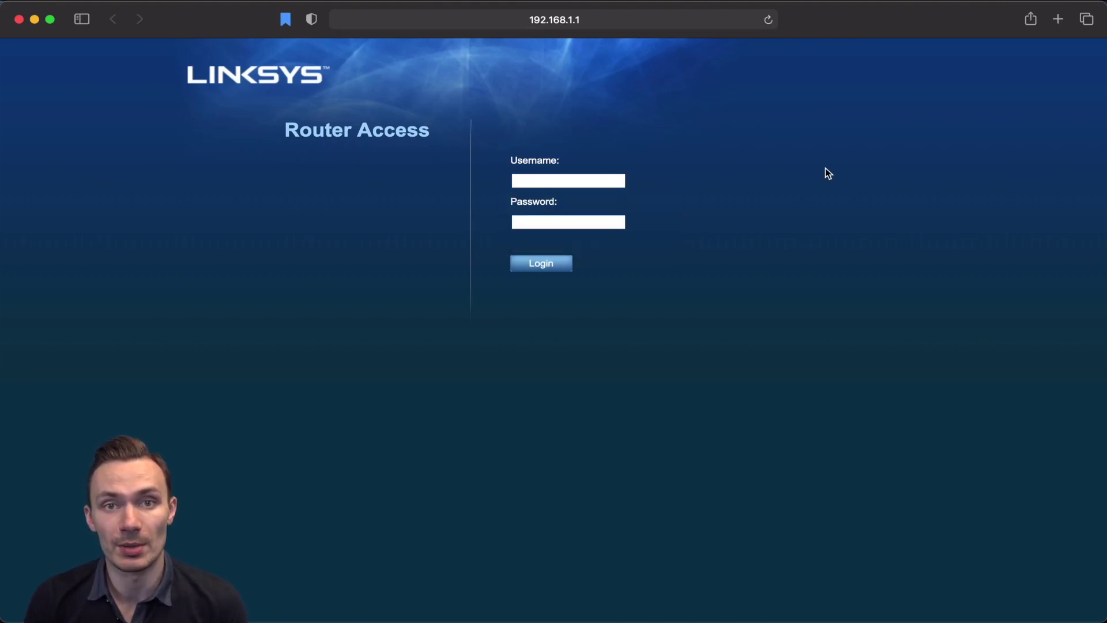
Log in with the router username and password, decline saving the password, and close the warning popup
{"action": "left_click", "coordinate": [588, 182]}
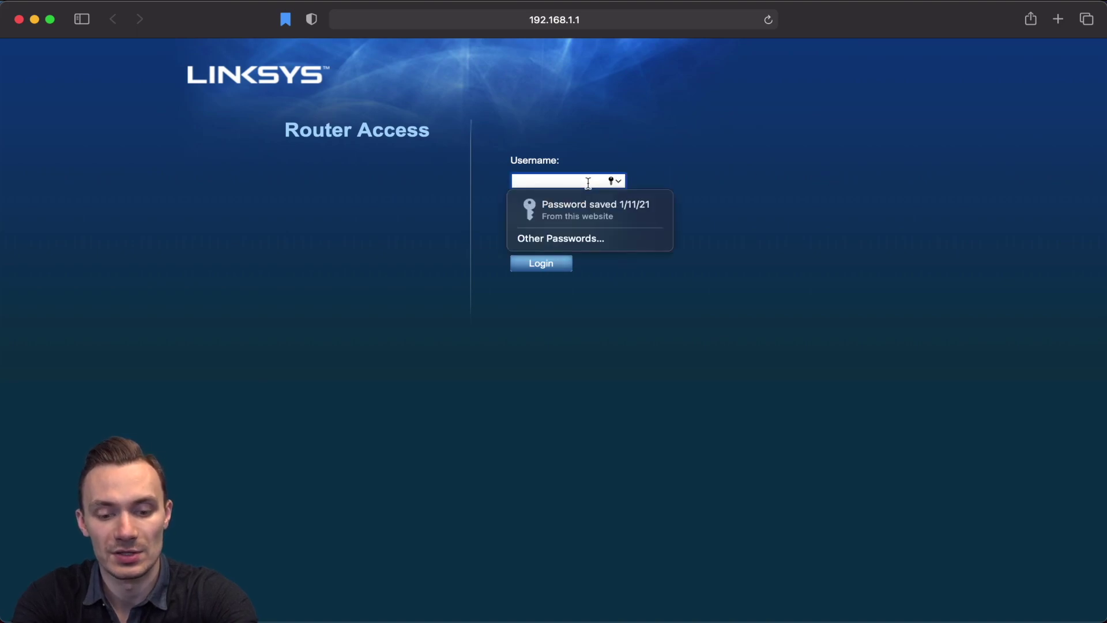
{"action": "type", "text": "admin"}
{"action": "key", "text": "Tab"}
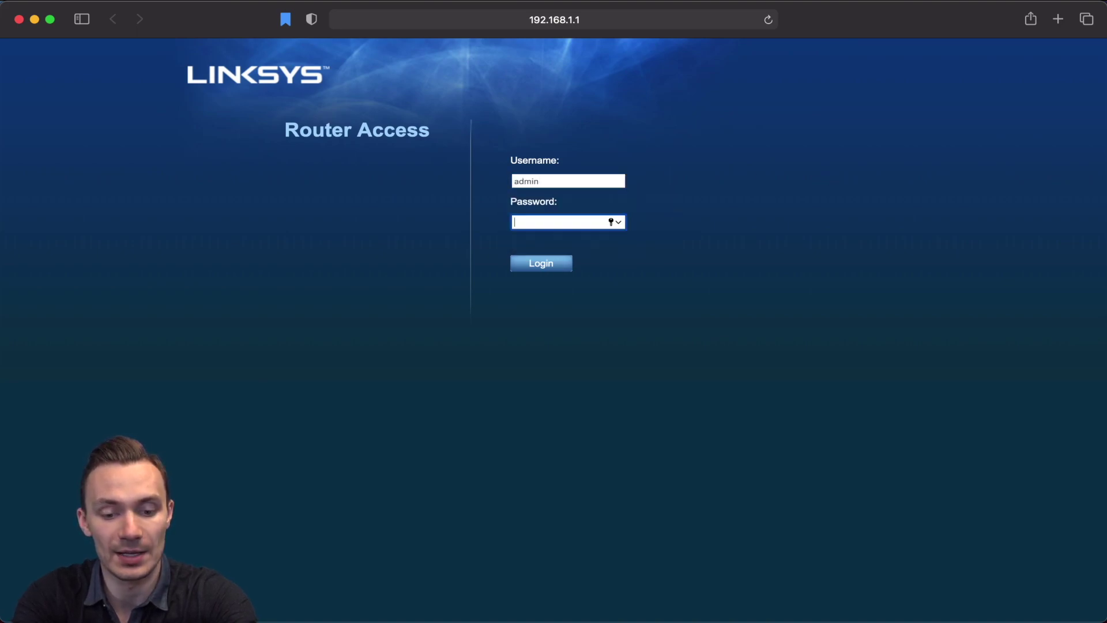
{"action": "type", "text": "admin"}
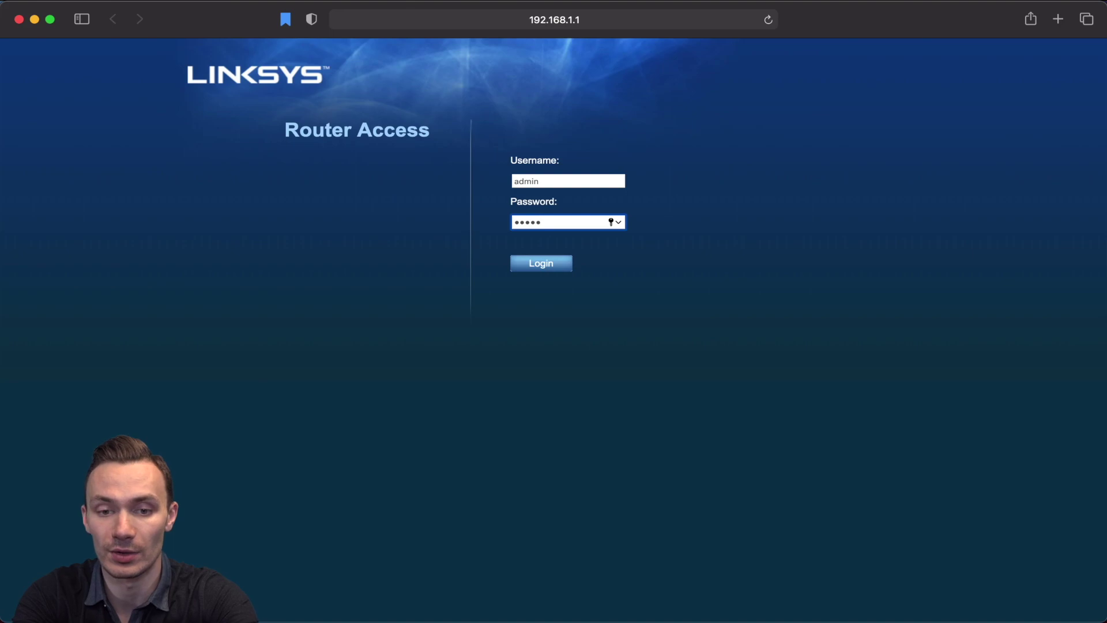
{"action": "left_click", "coordinate": [549, 263]}
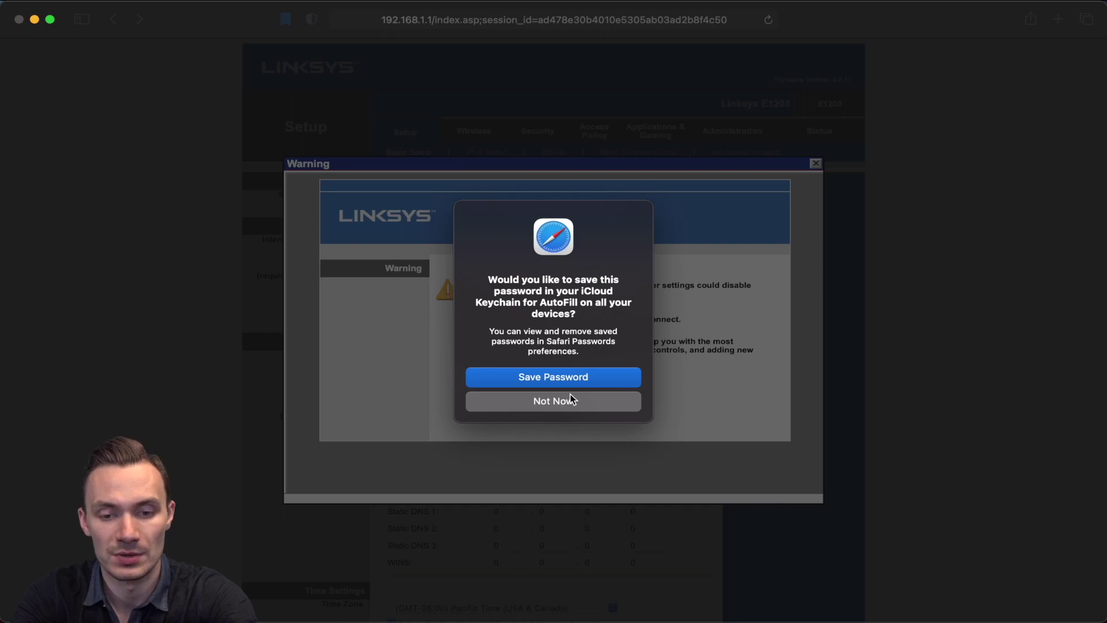
{"action": "left_click", "coordinate": [568, 400]}
{"action": "left_click", "coordinate": [816, 164]}
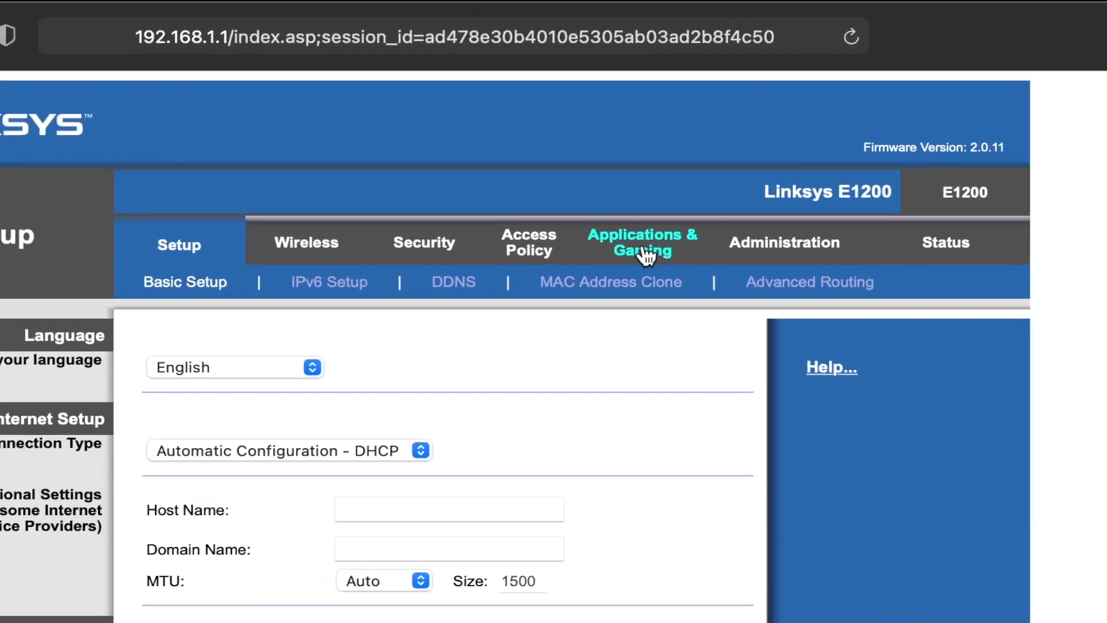
Open Applications & Gaming Single Port Forwarding, try the FTP preset on row one, then reset it to None
{"action": "left_click", "coordinate": [656, 131]}
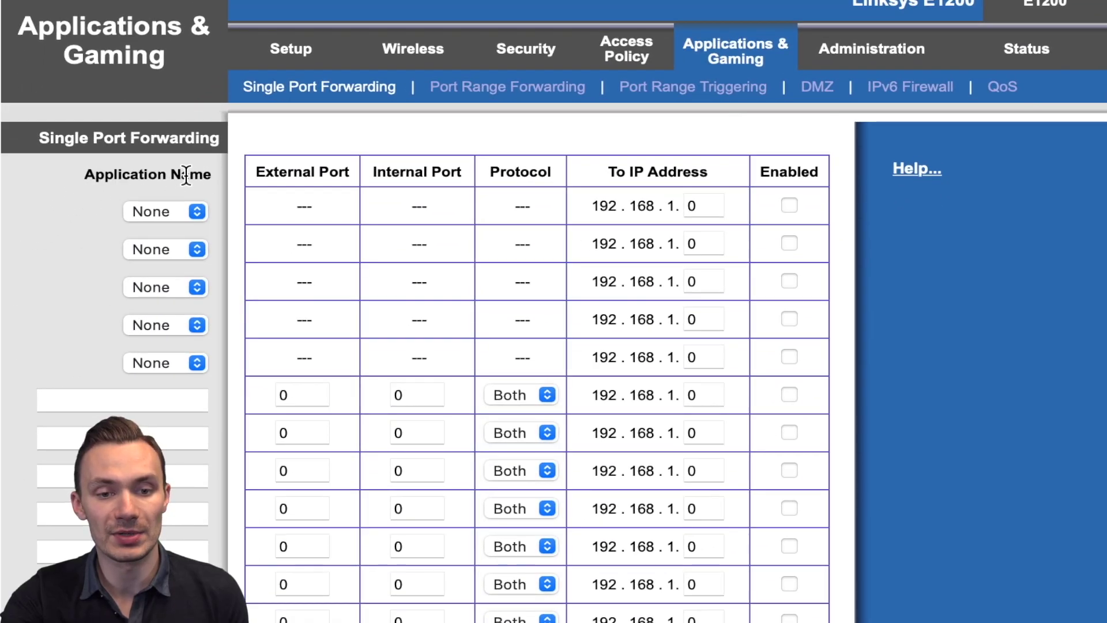
{"action": "left_click", "coordinate": [176, 206]}
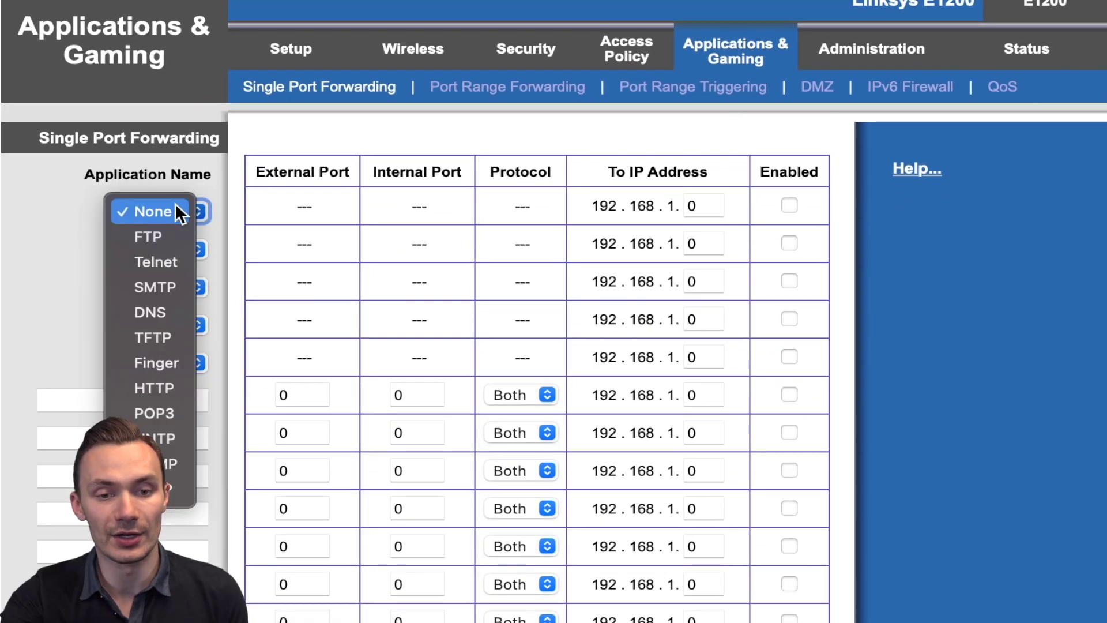
{"action": "left_click", "coordinate": [150, 241]}
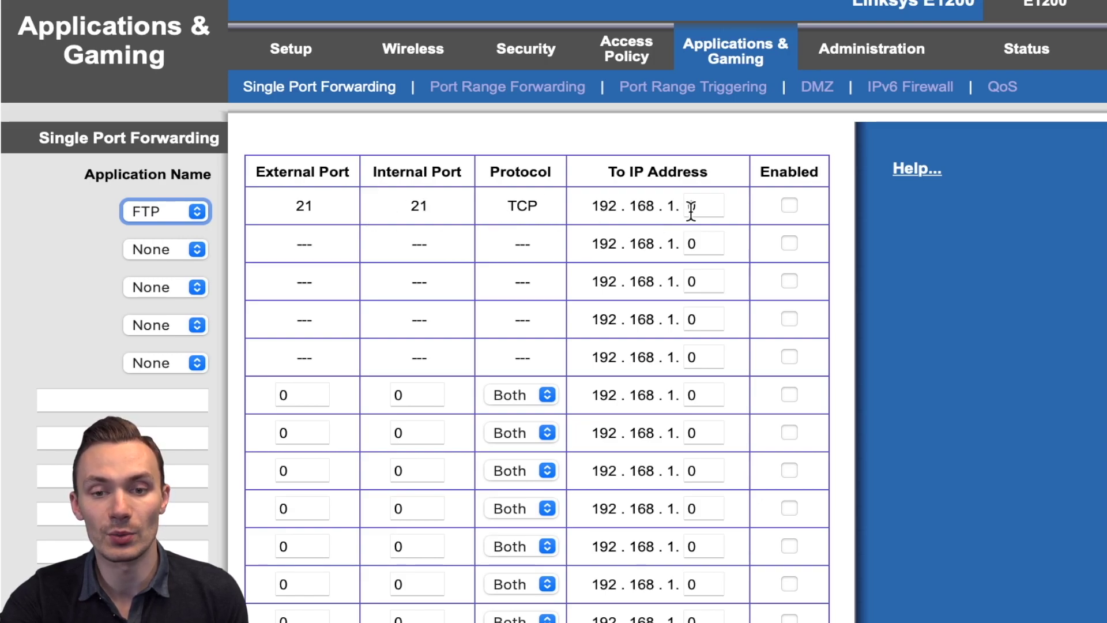
{"action": "left_click", "coordinate": [151, 211]}
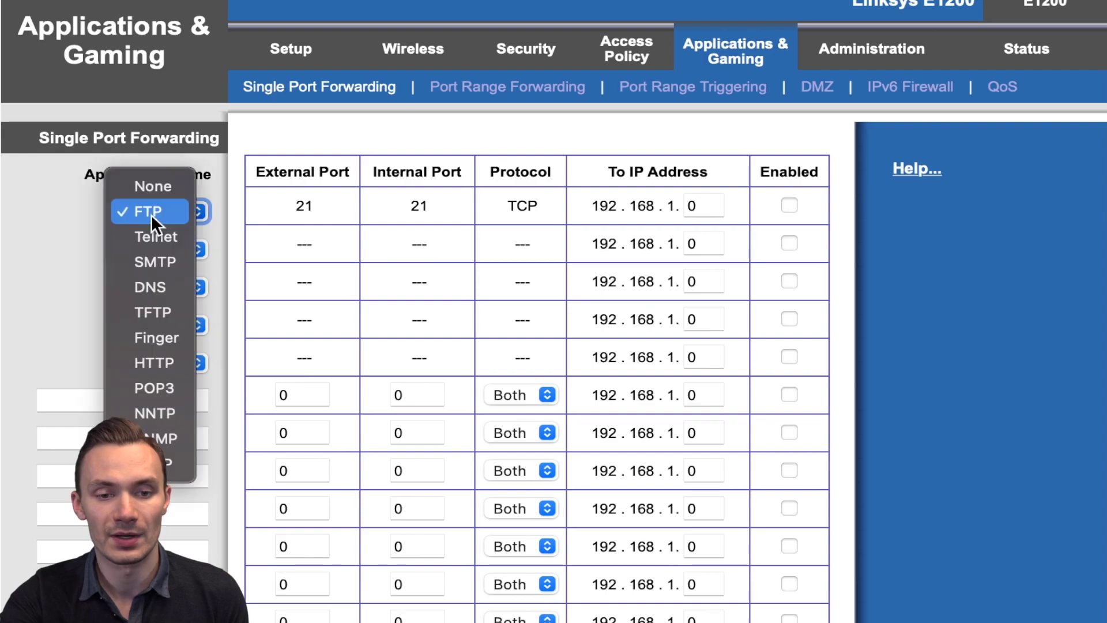
{"action": "left_click", "coordinate": [157, 192]}
{"action": "left_click", "coordinate": [144, 401]}
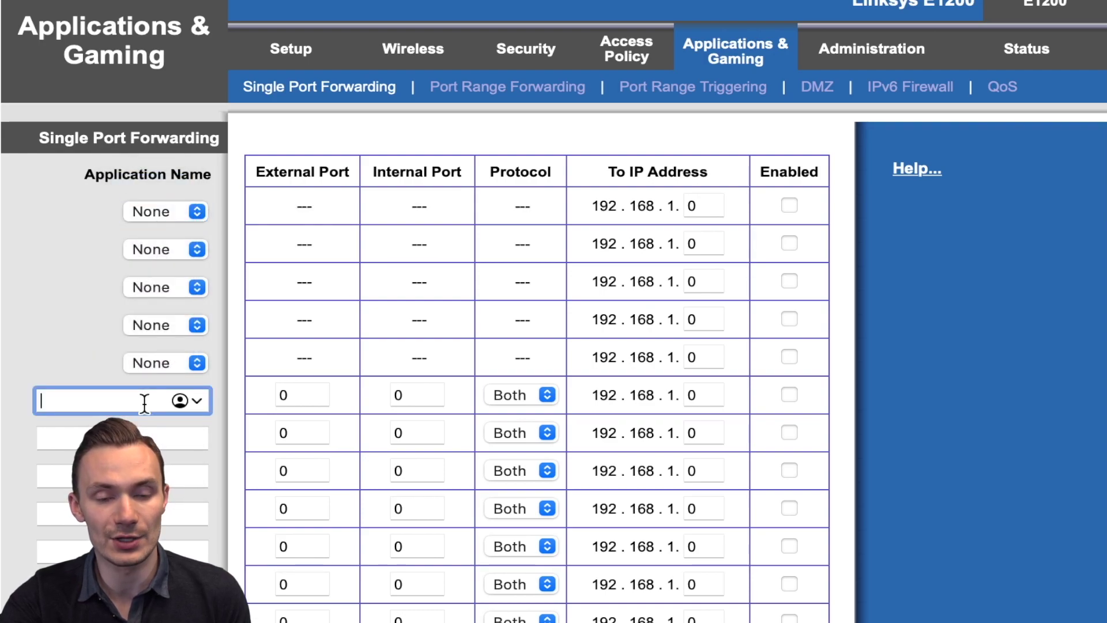
Name row six's rule HTTPS with external and internal ports both 443
{"action": "type", "text": "HTTPS"}
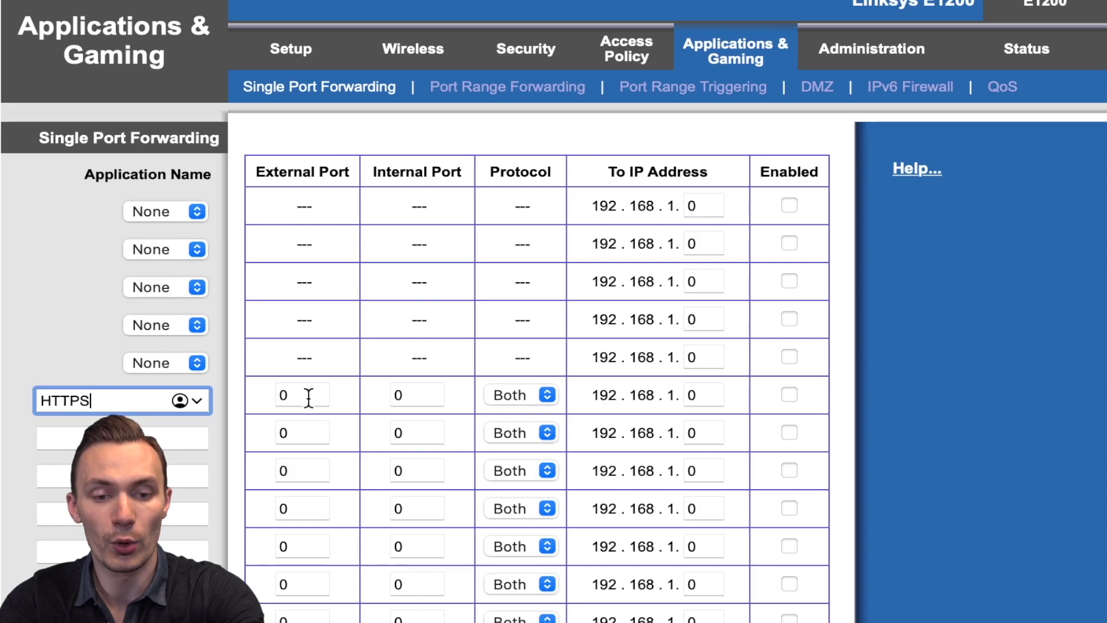
{"action": "left_click", "coordinate": [309, 396]}
{"action": "key", "text": "BackSpace"}
{"action": "type", "text": "443"}
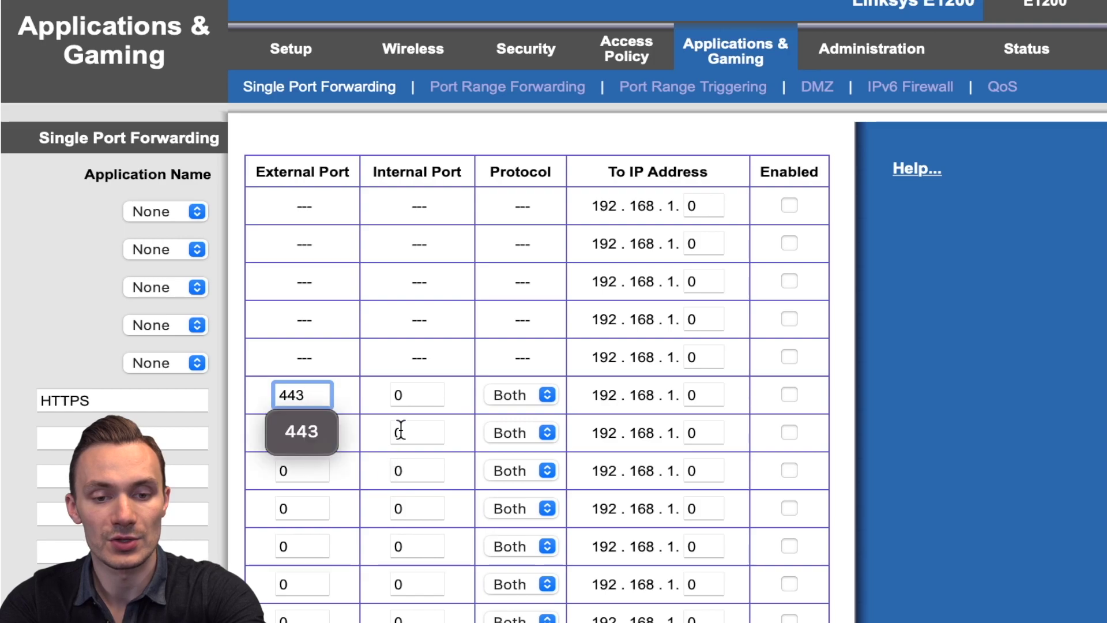
{"action": "left_click", "coordinate": [408, 397]}
{"action": "key", "text": "BackSpace"}
{"action": "type", "text": "443"}
Set the HTTPS rule to TCP, target IP 192.168.1.5, and enable it
{"action": "left_click", "coordinate": [500, 400]}
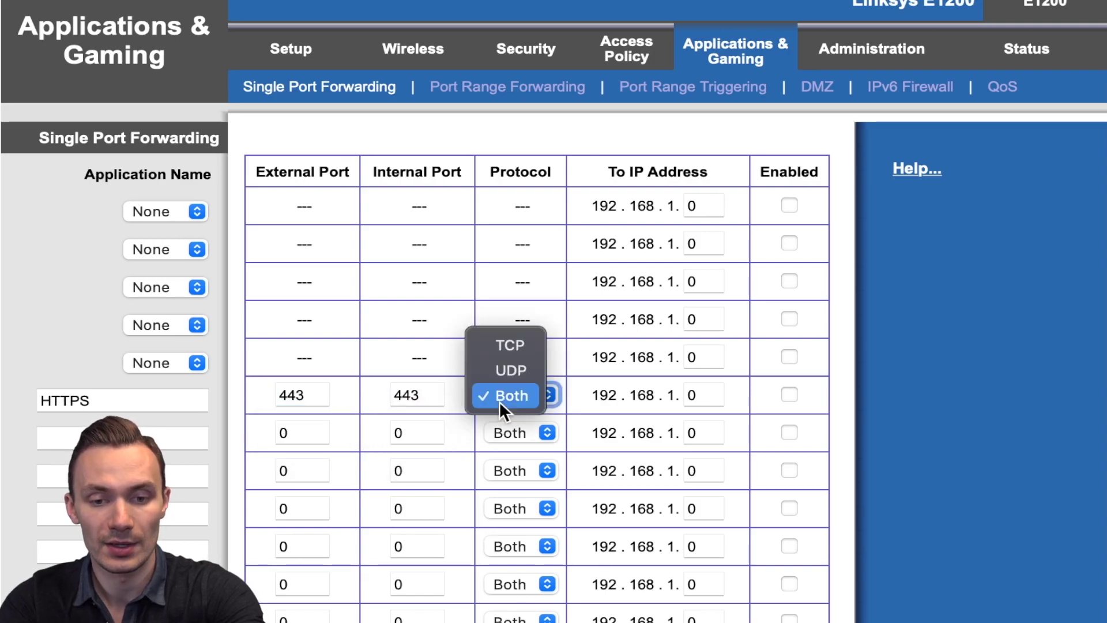
{"action": "left_click", "coordinate": [506, 346]}
{"action": "left_click", "coordinate": [702, 394]}
{"action": "key", "text": "BackSpace"}
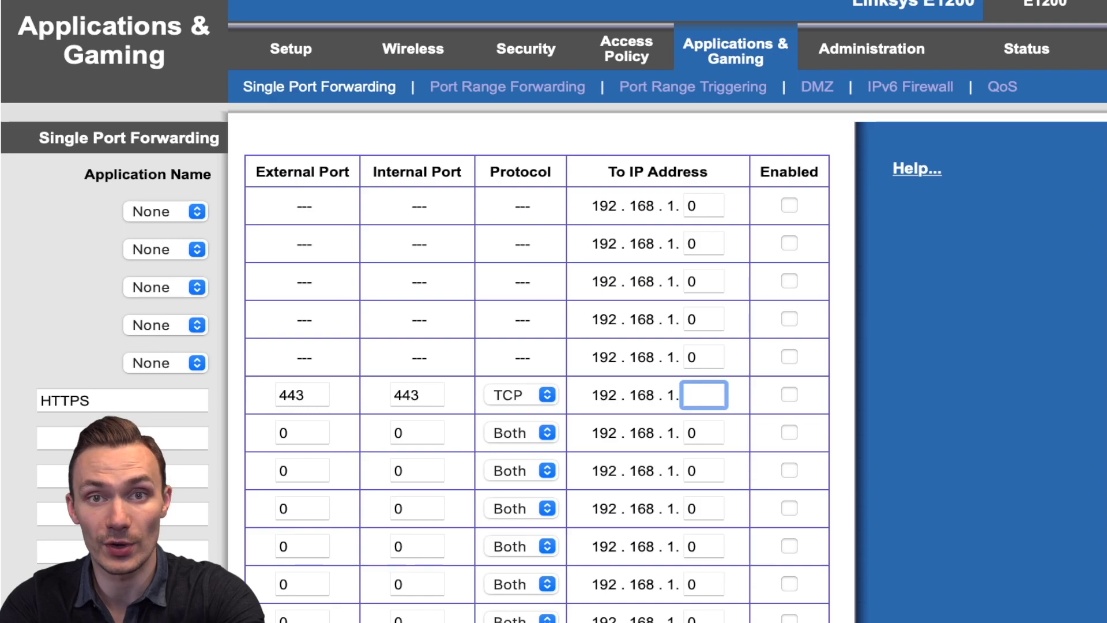
{"action": "type", "text": "5"}
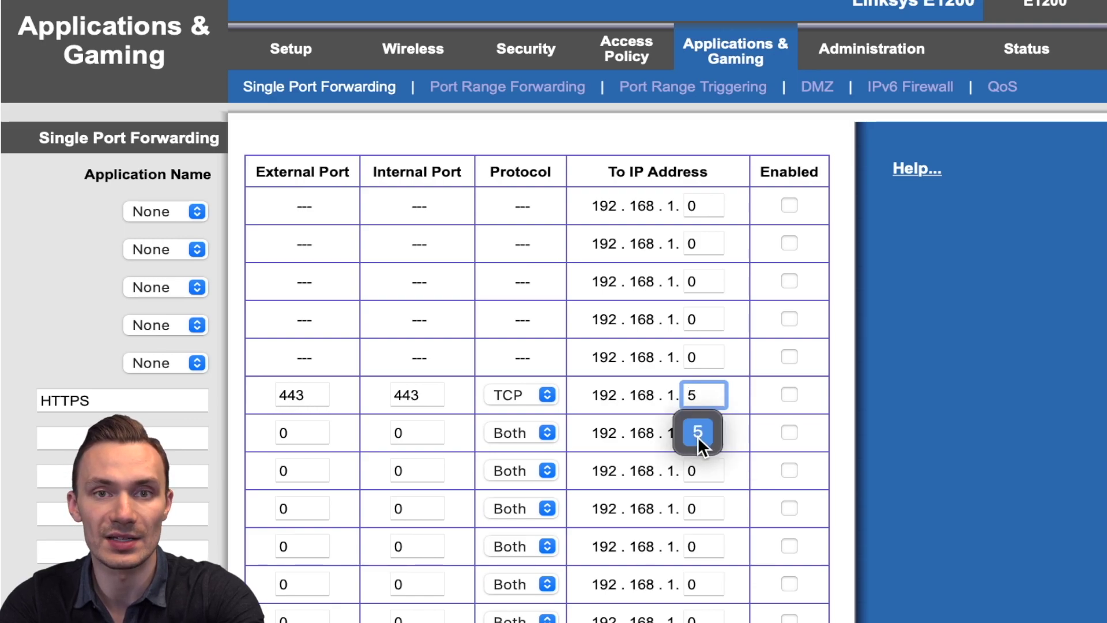
{"action": "left_click", "coordinate": [788, 394]}
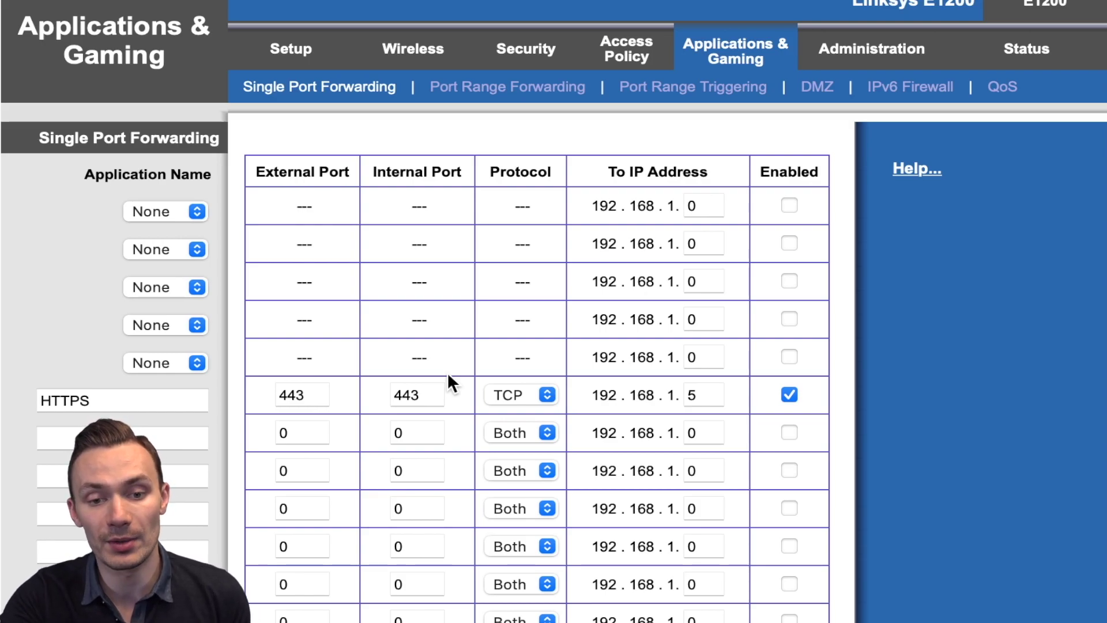
Change the HTTPS rule to internal port 3002 and external port 6001, then save the settings
{"action": "left_click", "coordinate": [428, 394]}
{"action": "double_click", "coordinate": [427, 394]}
{"action": "type", "text": "3002"}
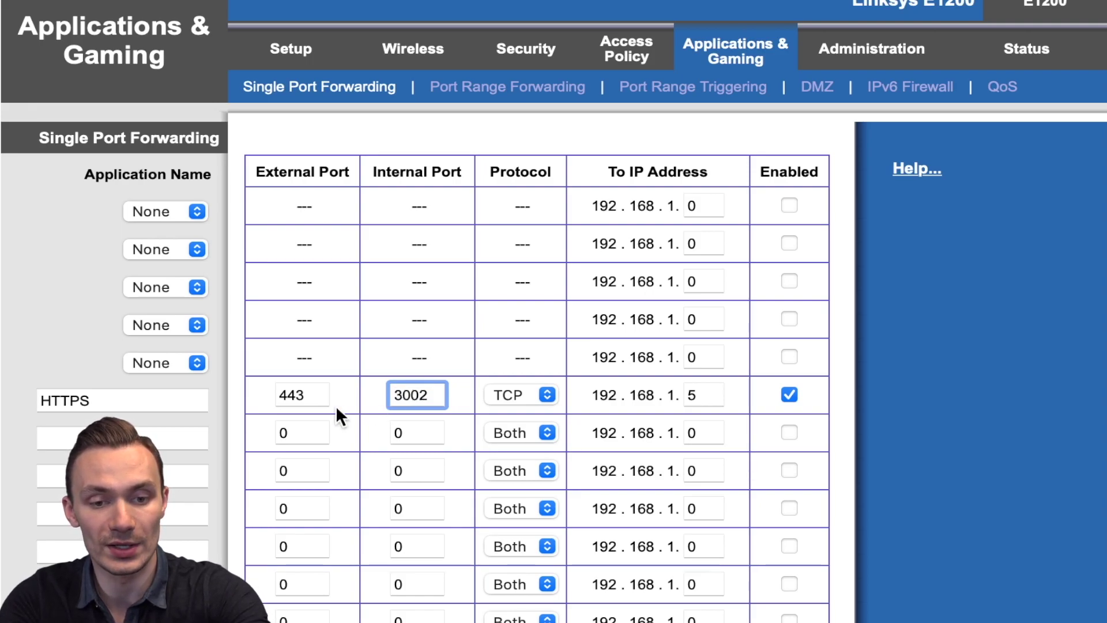
{"action": "double_click", "coordinate": [312, 396]}
{"action": "key", "text": "BackSpace"}
{"action": "type", "text": "6001"}
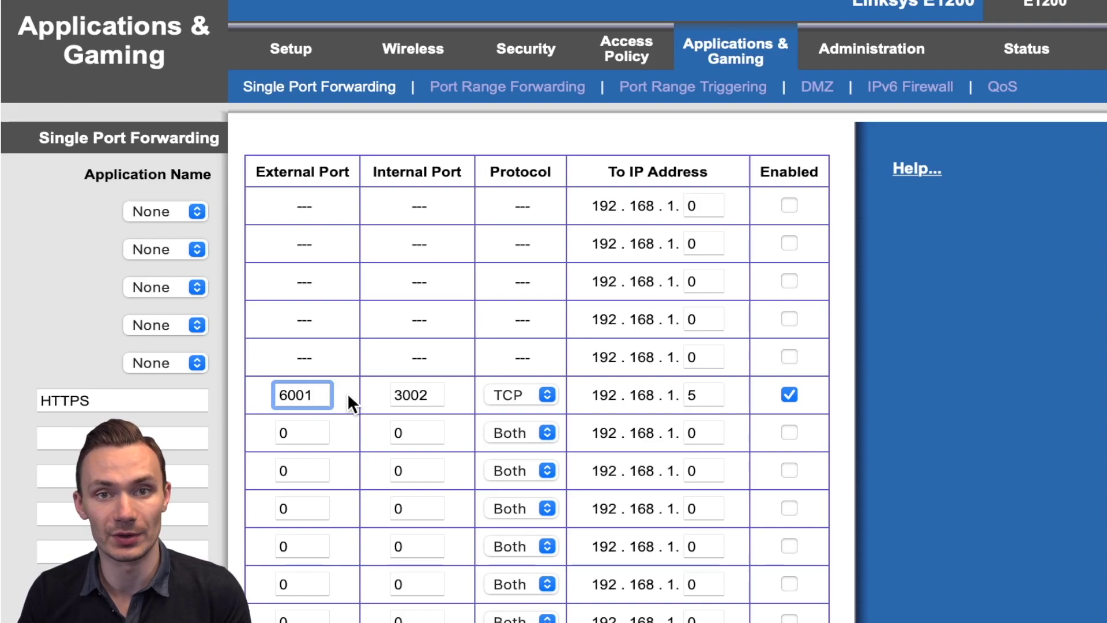
{"action": "scroll", "coordinate": [477, 384], "scroll_direction": "down", "scroll_amount": 3}
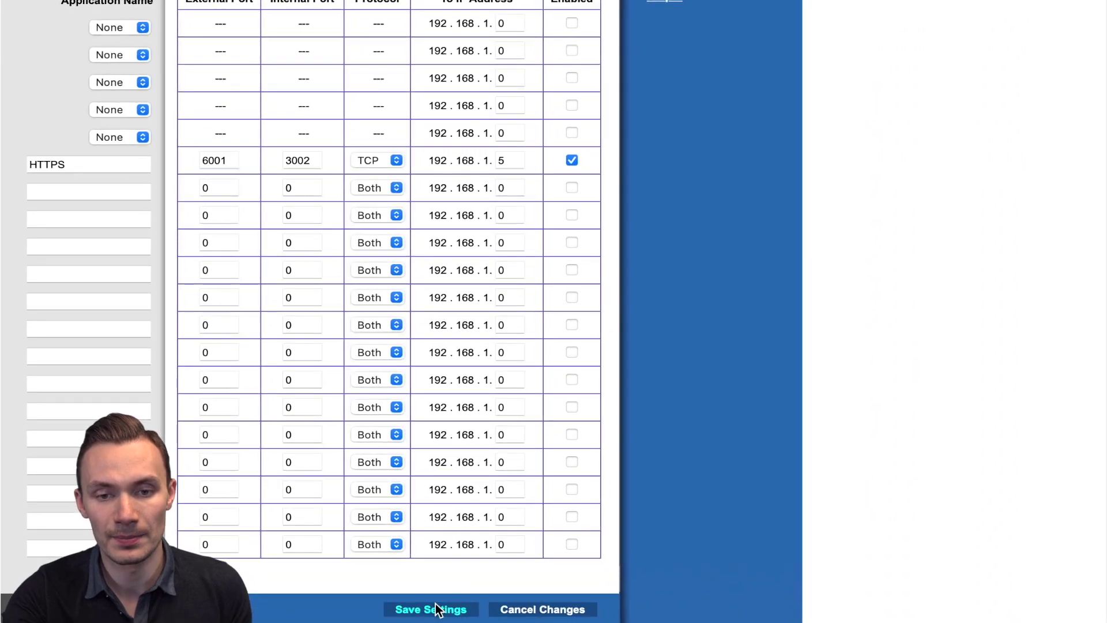
{"action": "left_click", "coordinate": [437, 609]}
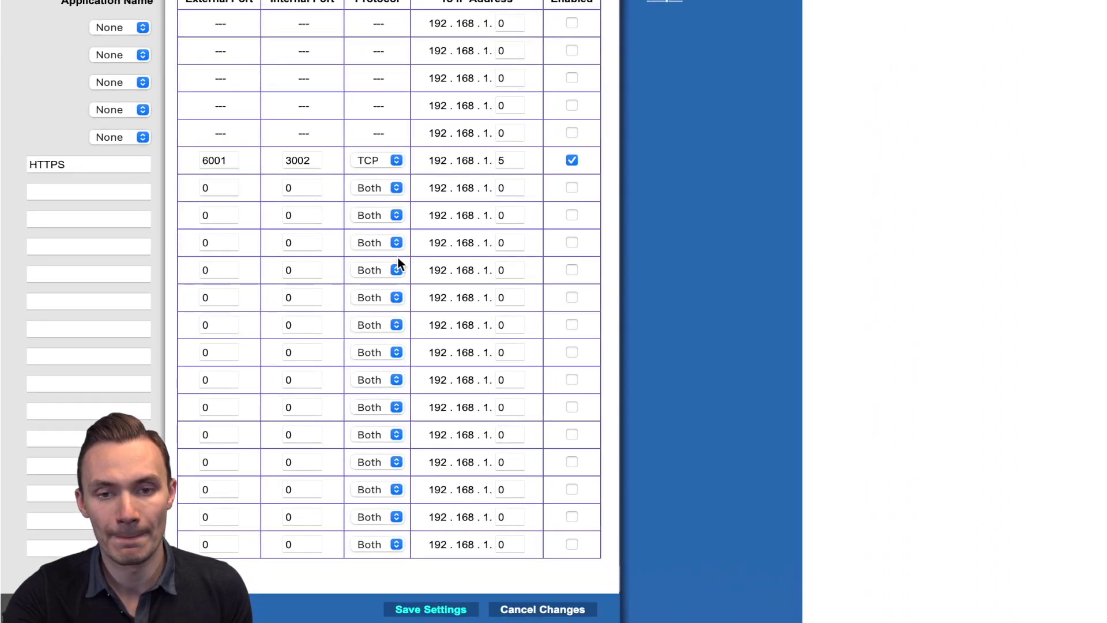